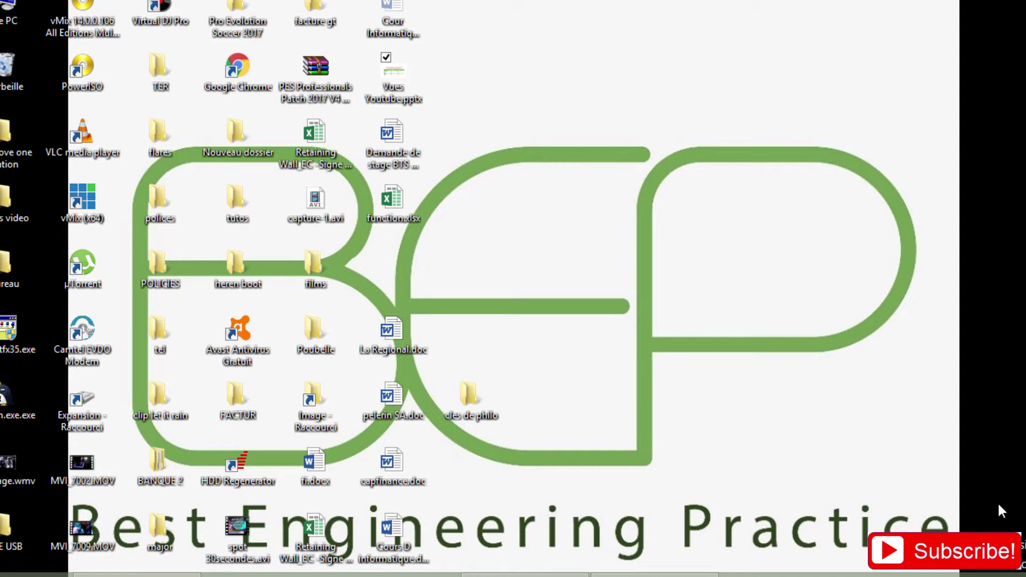
- Bring the PowerPoint slide with the Facebook, Twitter, Instagram, Snapchat table back into view
{"action": "key", "text": "super+s"}
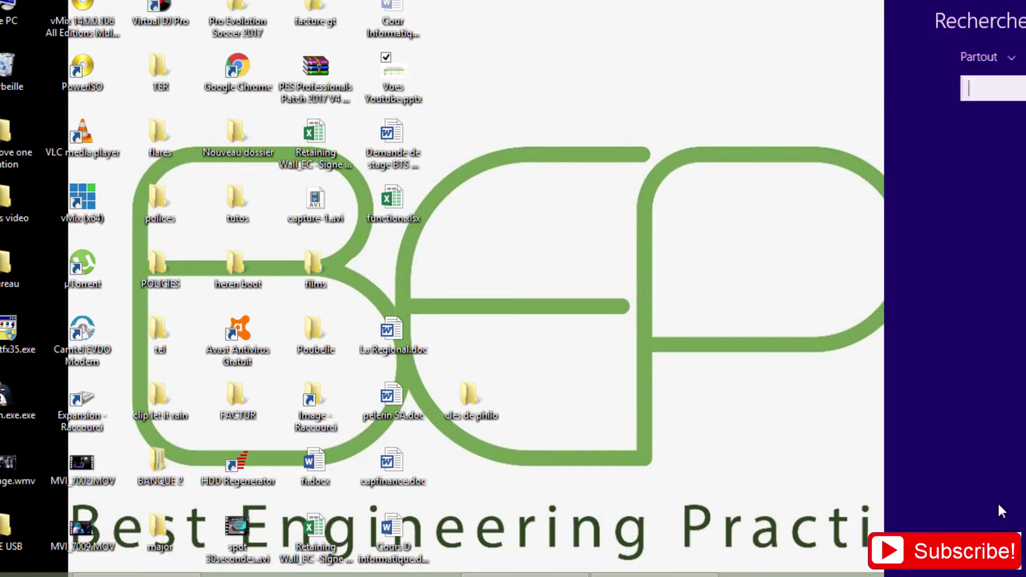
{"action": "key", "text": "Escape"}
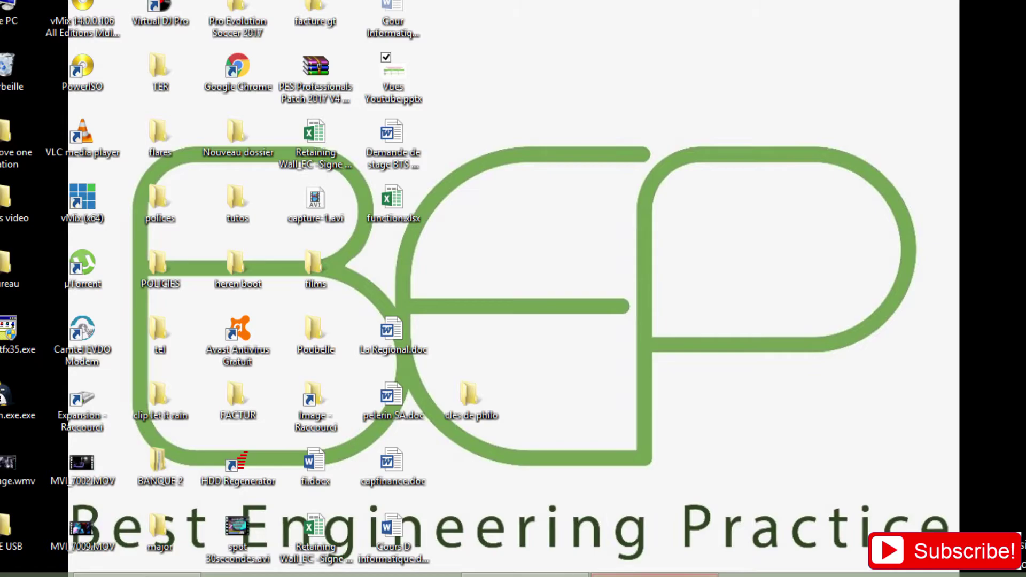
{"action": "left_click", "coordinate": [654, 570]}
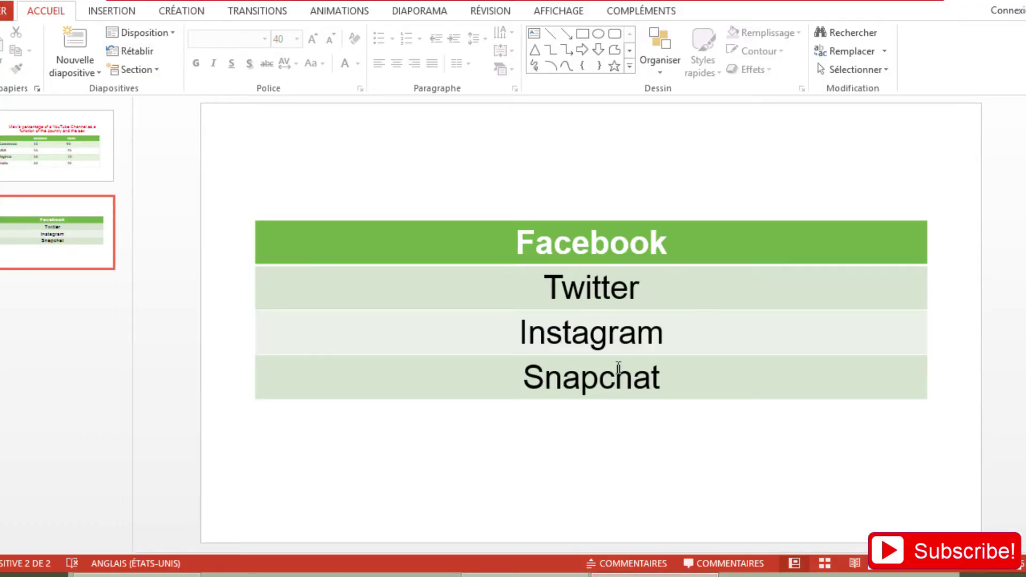
{"action": "key", "text": "super+d"}
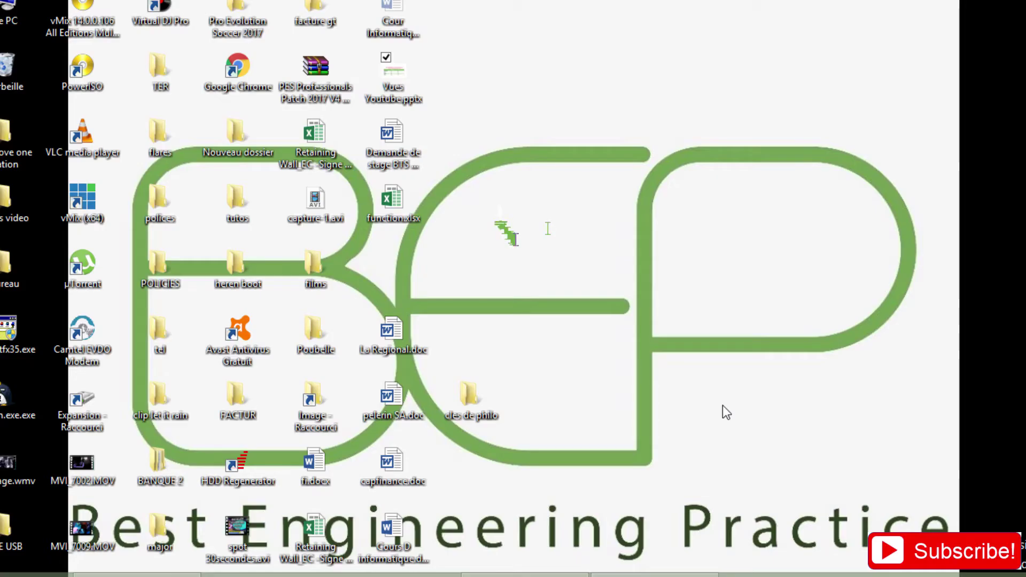
{"action": "key", "text": "alt+Tab"}
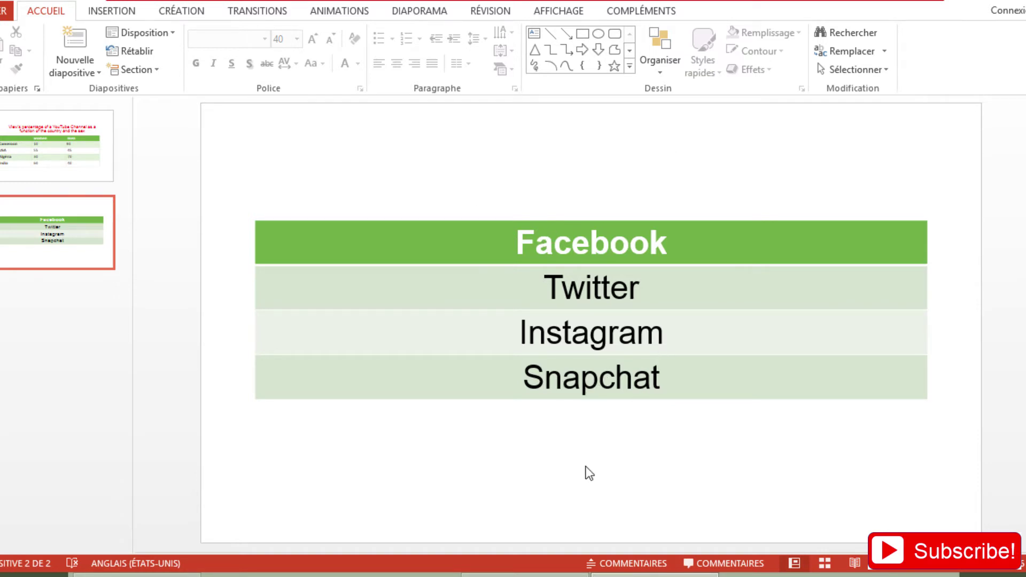
- Launch Excel 2013 from the Start menu search to get a blank workbook
{"action": "key", "text": "super"}
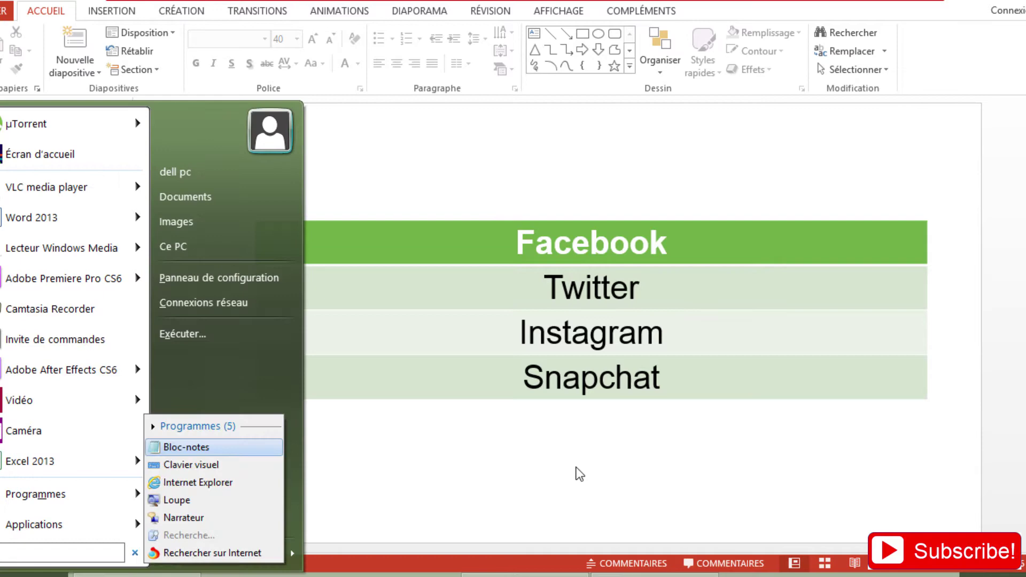
{"action": "type", "text": "excel"}
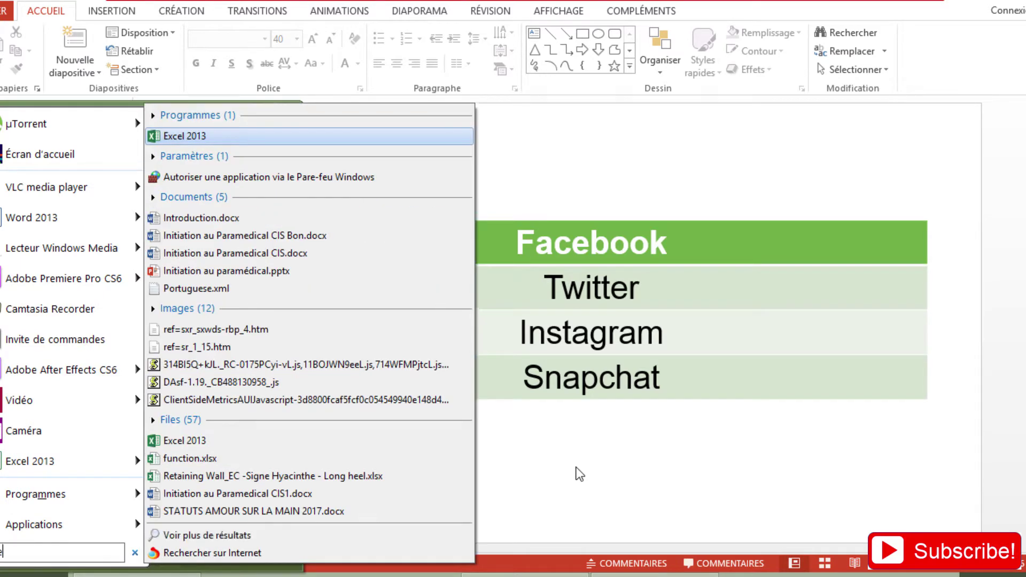
{"action": "key", "text": "Return"}
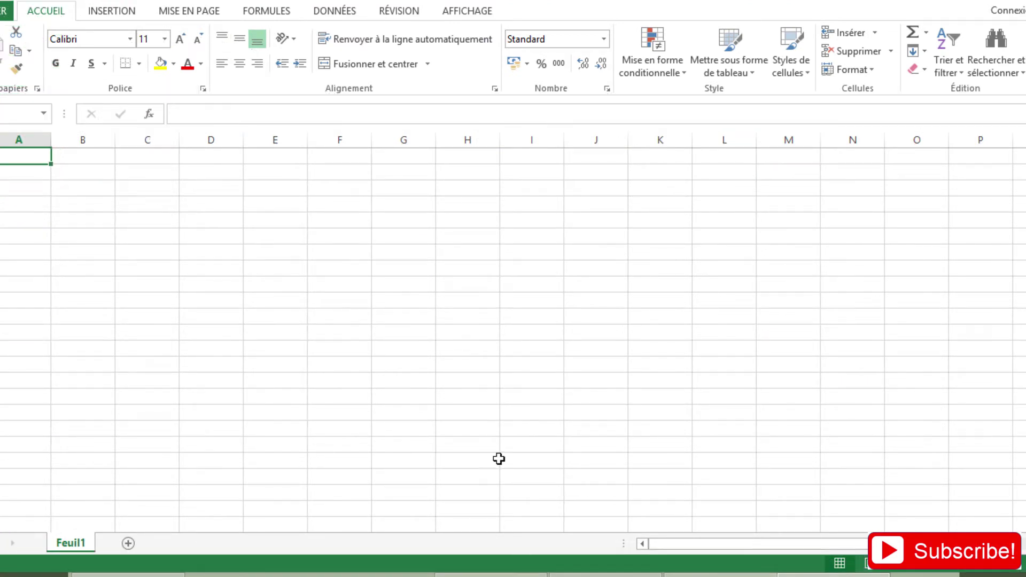
- Select cell B3 and reach Data Validation from the DONNÉES ribbon
{"action": "key", "text": "alt+Tab"}
{"action": "left_click", "coordinate": [83, 189]}
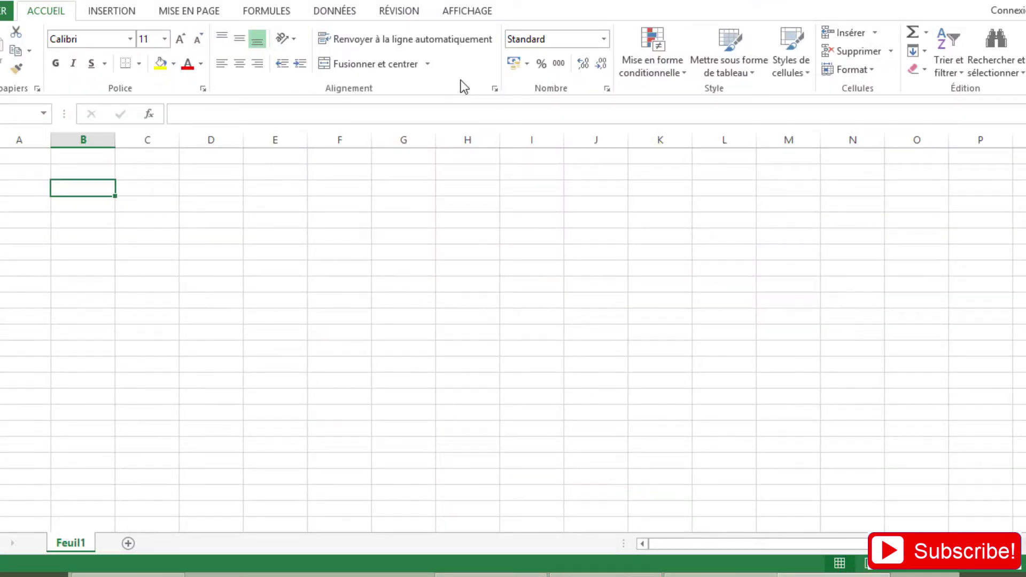
{"action": "left_click", "coordinate": [329, 13]}
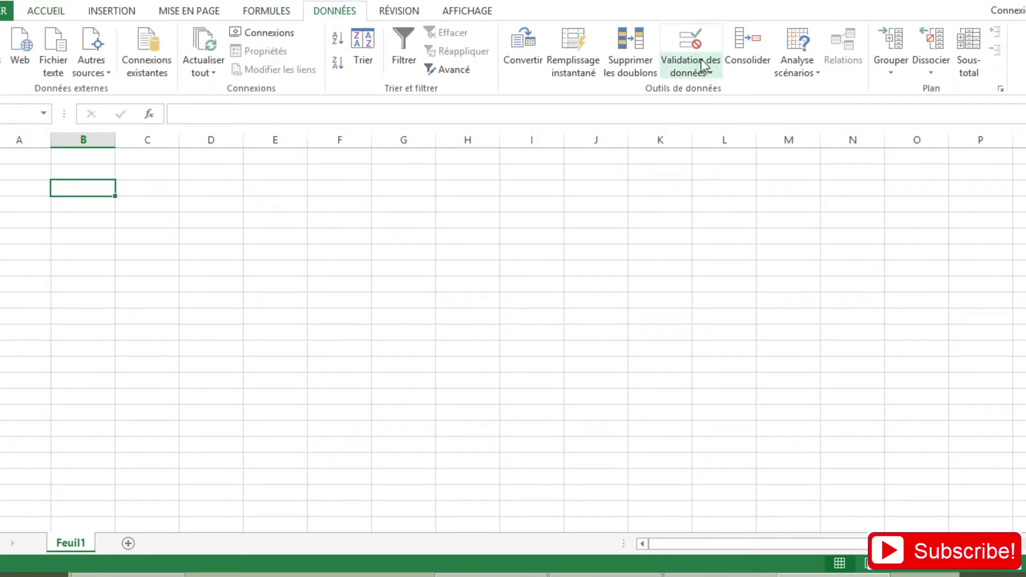
{"action": "left_click", "coordinate": [710, 73]}
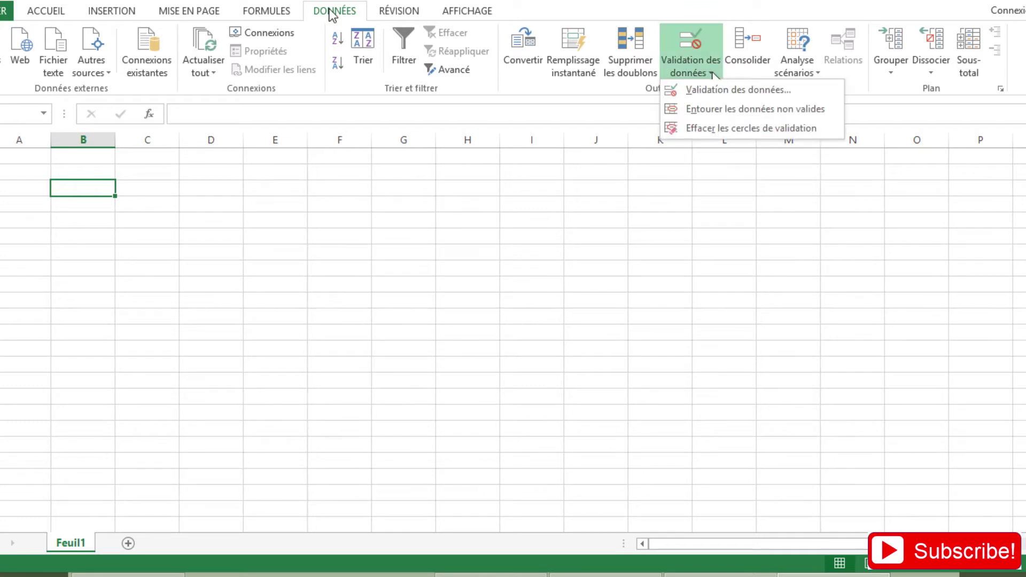
{"action": "left_click", "coordinate": [710, 73]}
{"action": "left_click", "coordinate": [710, 73]}
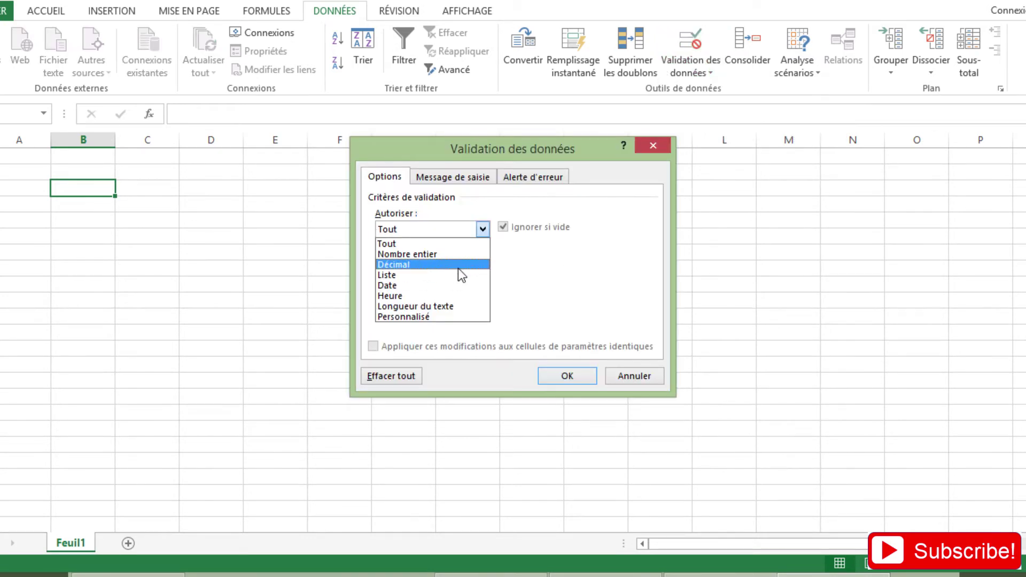
- Allow only a list in B3 with source Facebook;Instagram;Twitter;Snapchat, fixing the Twitter typo
{"action": "left_click", "coordinate": [458, 268]}
{"action": "left_click", "coordinate": [458, 274]}
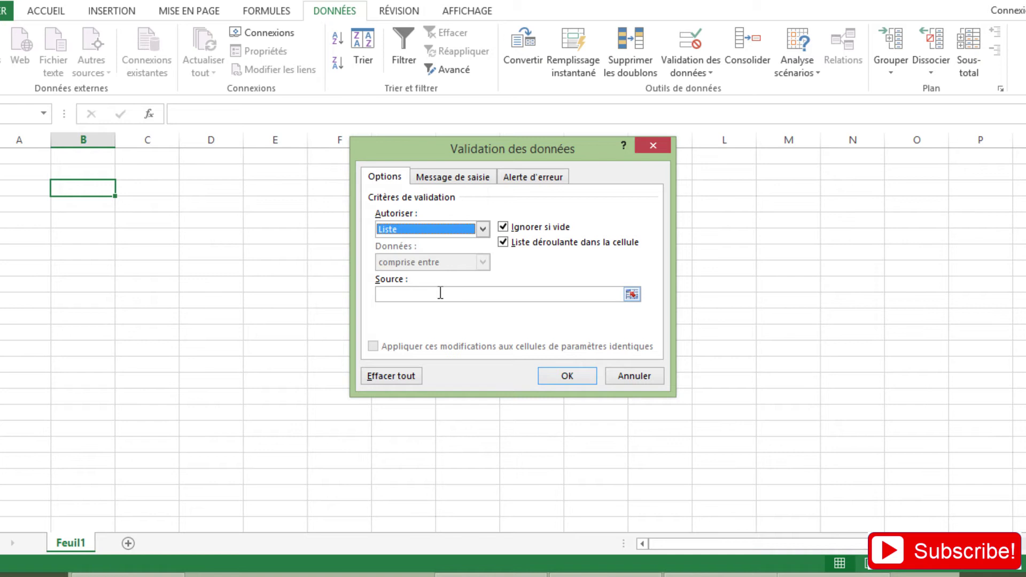
{"action": "left_click", "coordinate": [439, 293]}
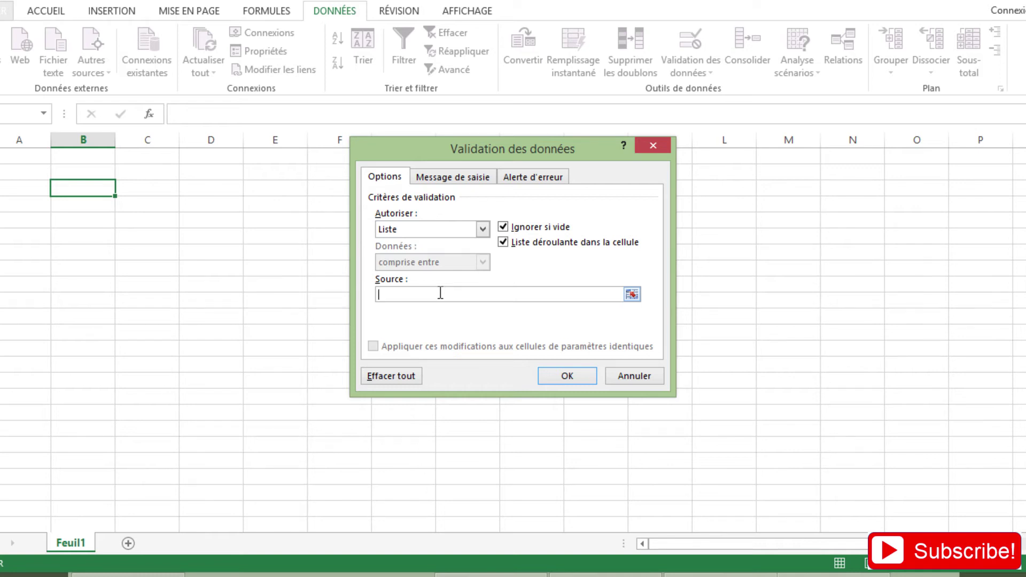
{"action": "type", "text": "Face"}
{"action": "type", "text": "book"}
{"action": "type", "text": ";"}
{"action": "type", "text": "Instagra"}
{"action": "type", "text": "m"}
{"action": "type", "text": ";"}
{"action": "type", "text": "Tzitter"}
{"action": "key", "text": "BackSpace"}
{"action": "key", "text": "BackSpace"}
{"action": "key", "text": "BackSpace"}
{"action": "key", "text": "BackSpace"}
{"action": "key", "text": "BackSpace"}
{"action": "key", "text": "BackSpace"}
{"action": "type", "text": "wi"}
{"action": "type", "text": "tter;"}
{"action": "type", "text": "Snap"}
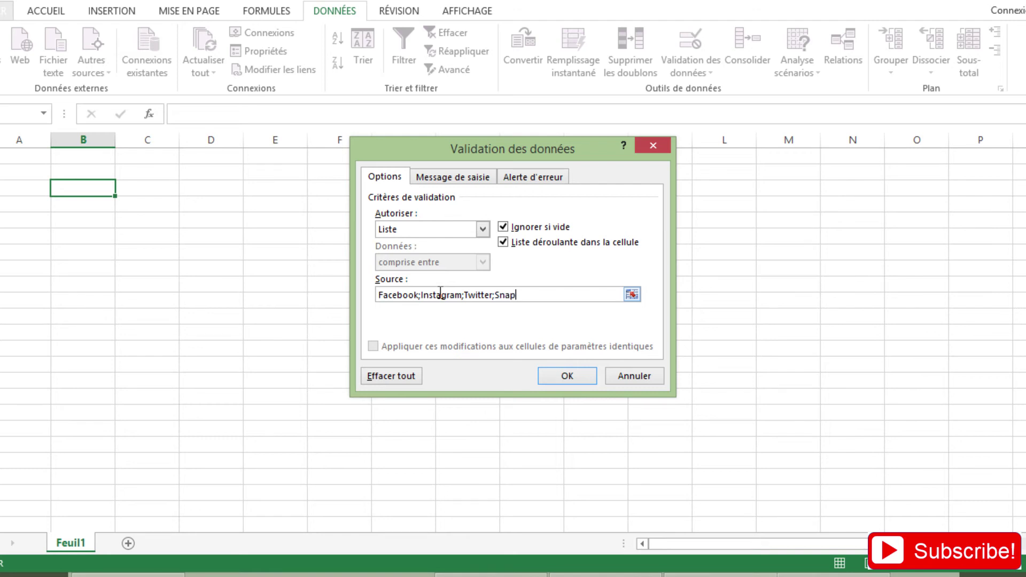
{"action": "type", "text": "chat"}
- Confirm the validation and test B3's drop-down by picking Instagram, then Facebook
{"action": "left_click", "coordinate": [561, 378]}
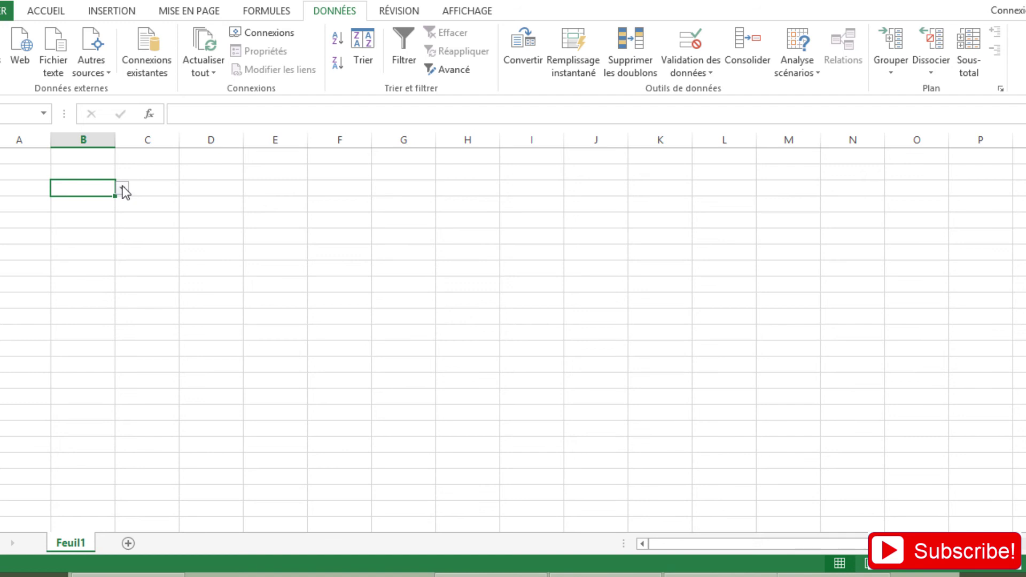
{"action": "left_click", "coordinate": [121, 190]}
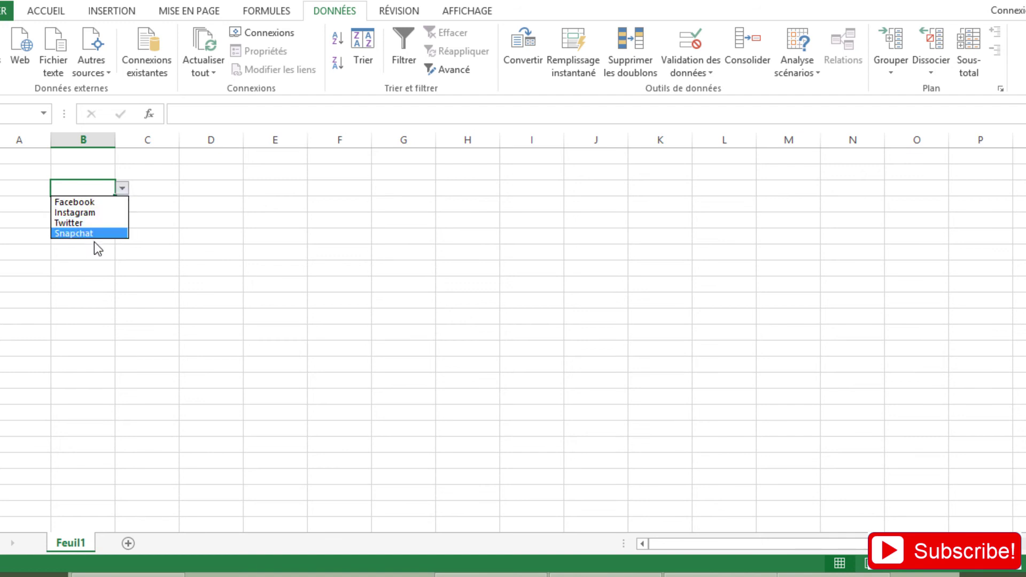
{"action": "left_click", "coordinate": [92, 213]}
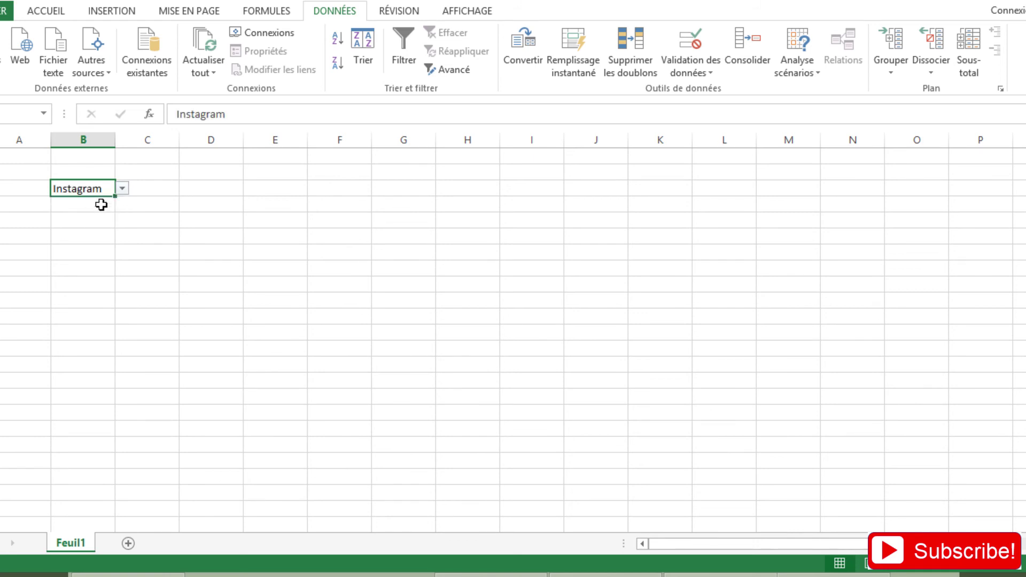
{"action": "left_click", "coordinate": [122, 189]}
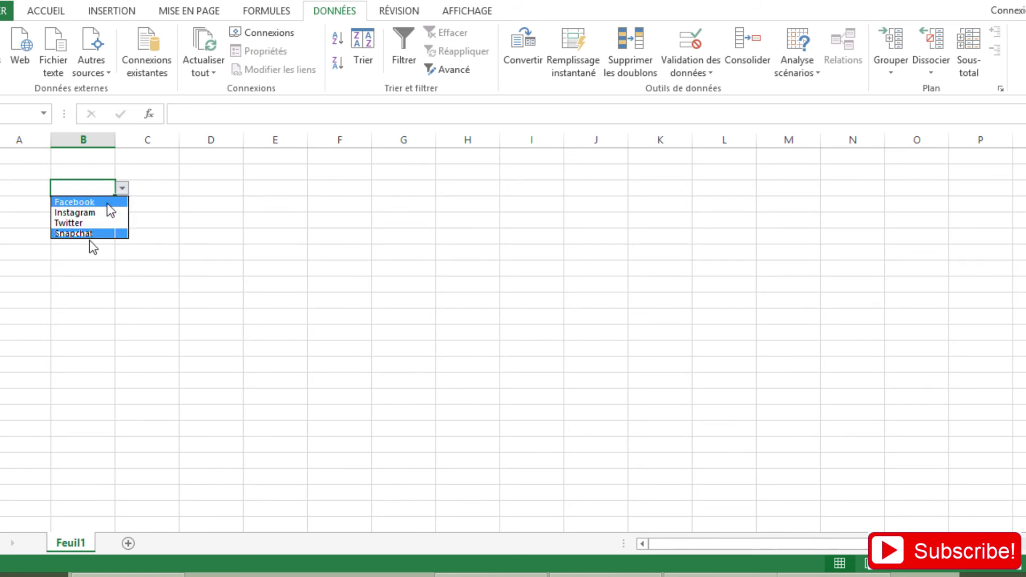
{"action": "left_click", "coordinate": [81, 202]}
- Pick Instagram then Twitter from the drop-down, leaving Twitter in B3
{"action": "left_click", "coordinate": [122, 190]}
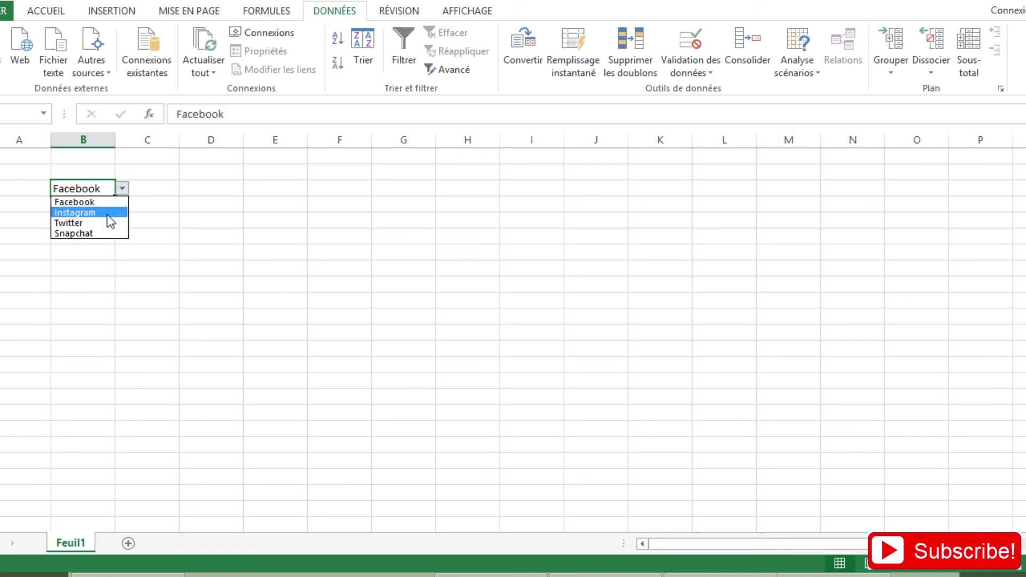
{"action": "left_click", "coordinate": [80, 214]}
{"action": "left_click", "coordinate": [122, 190]}
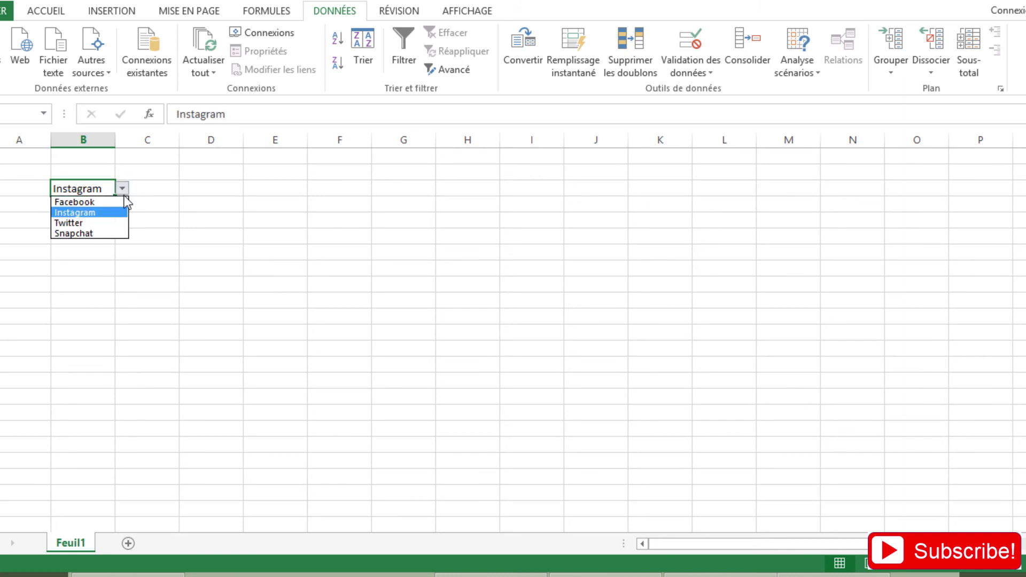
{"action": "left_click", "coordinate": [107, 224]}
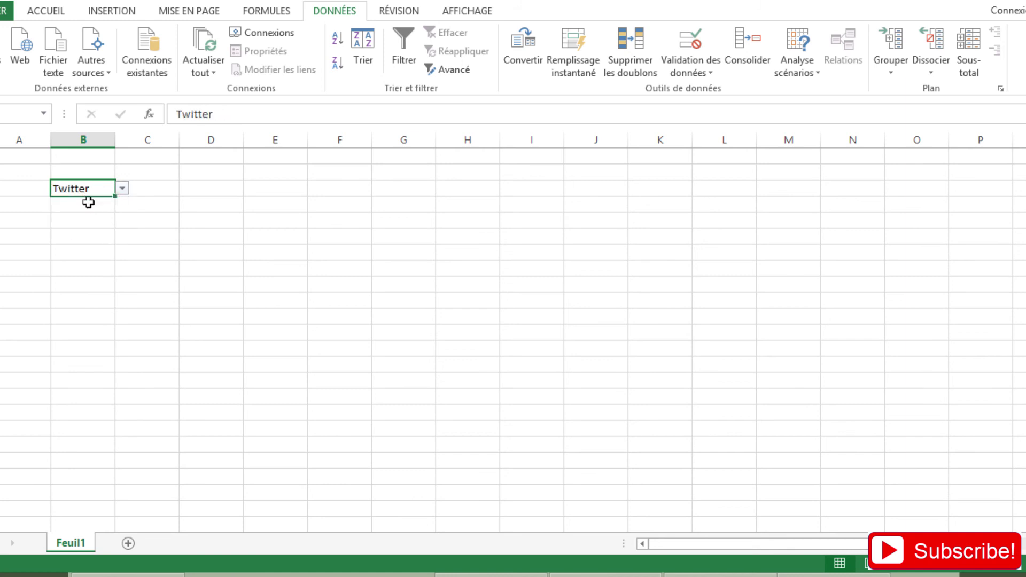
{"action": "left_click", "coordinate": [88, 211]}
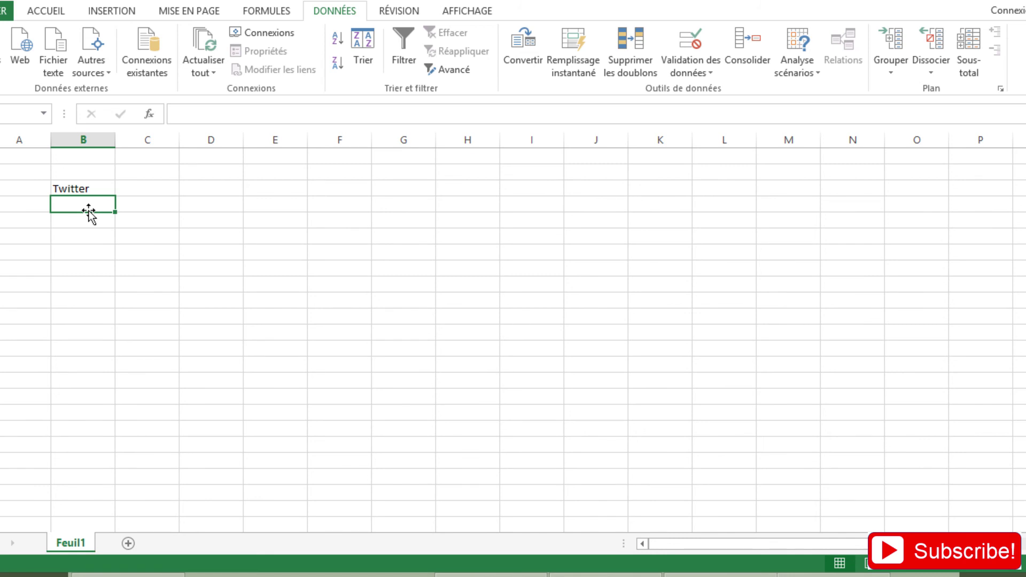